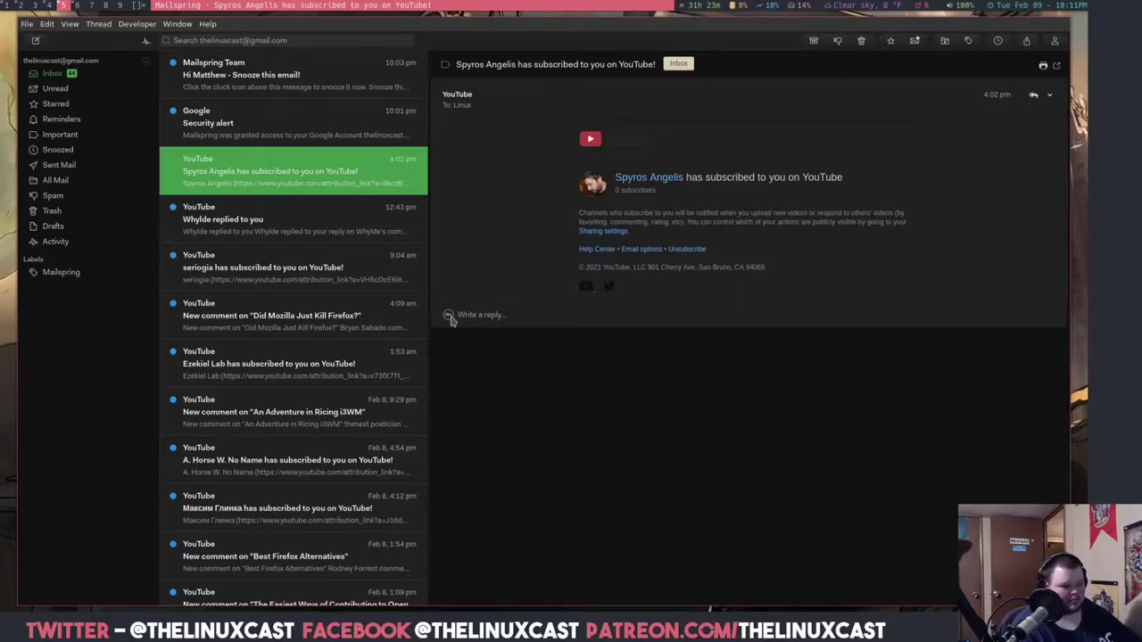
# Open a reply to the selected YouTube subscription email and check the activity notifications for read receipts and link tracking.
pyautogui.click(450, 318)
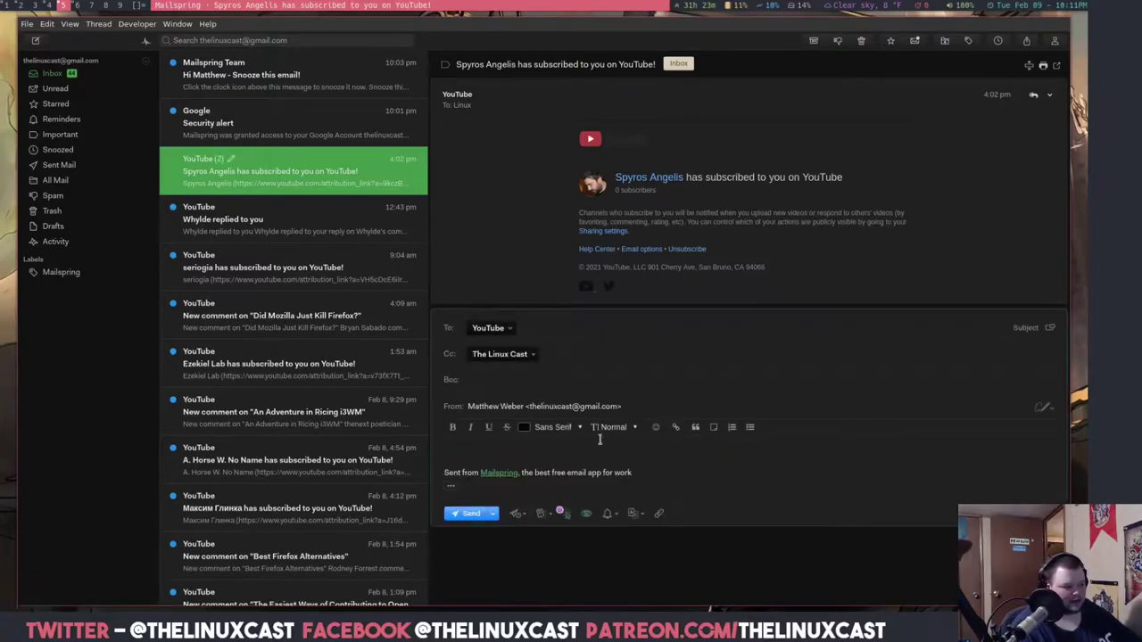
pyautogui.click(146, 43)
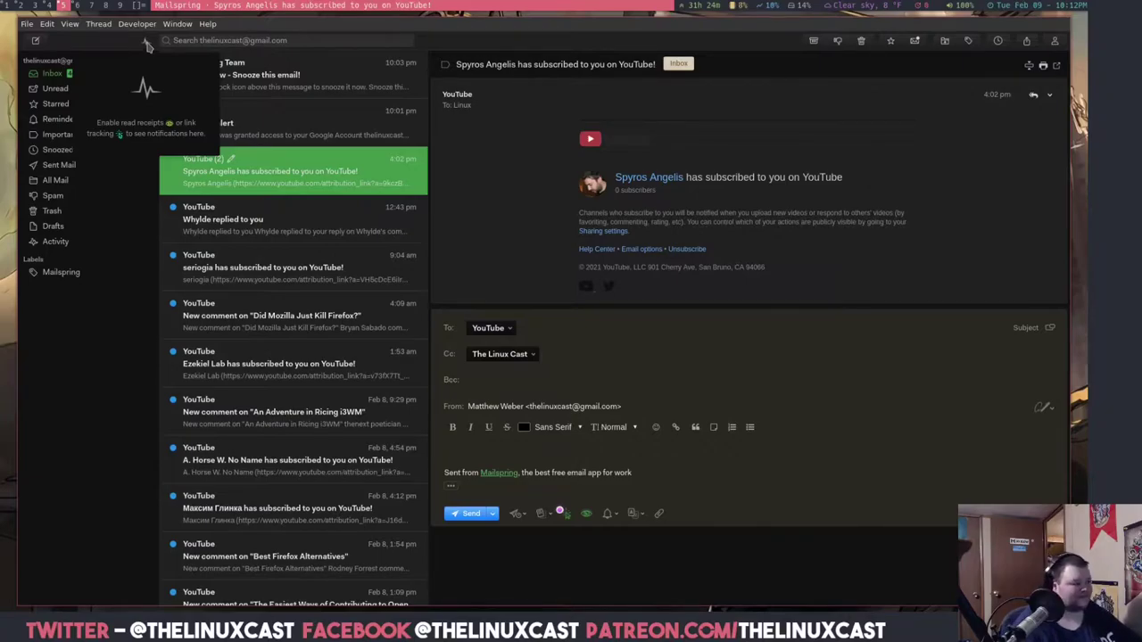
pyautogui.click(147, 45)
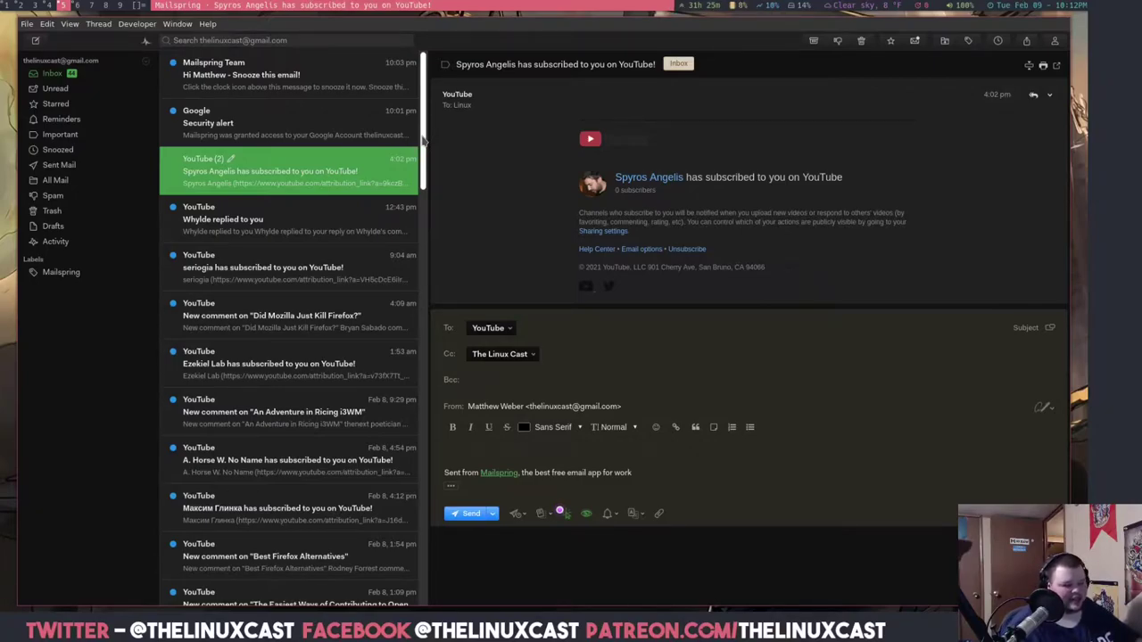
# Open the preferences and review the General, Appearance and Shortcuts settings.
pyautogui.click(47, 23)
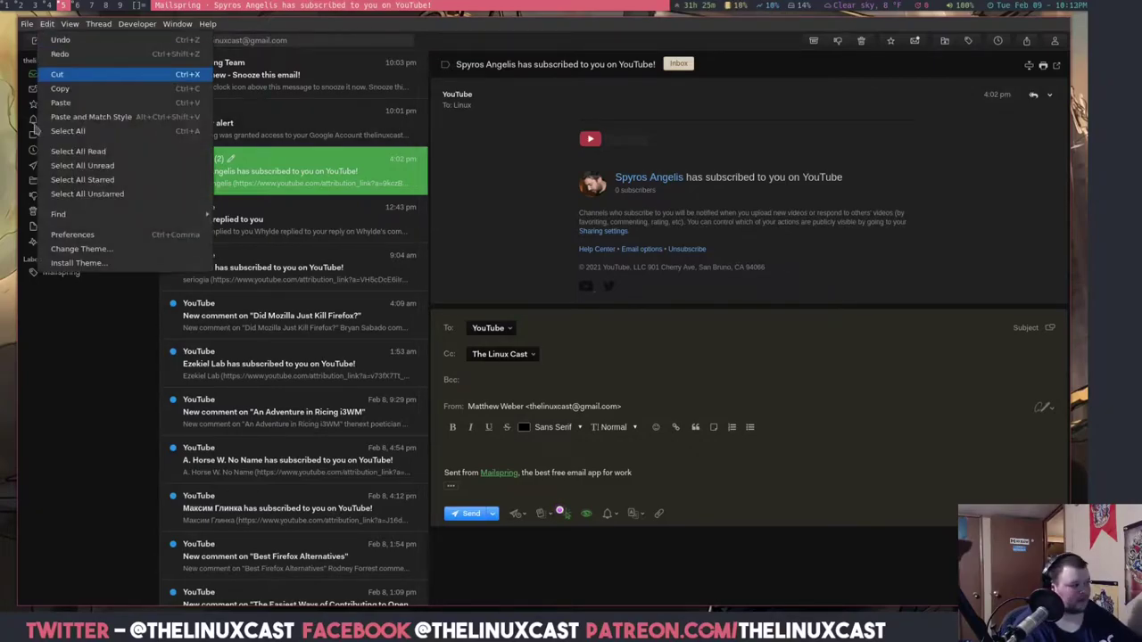
pyautogui.click(72, 234)
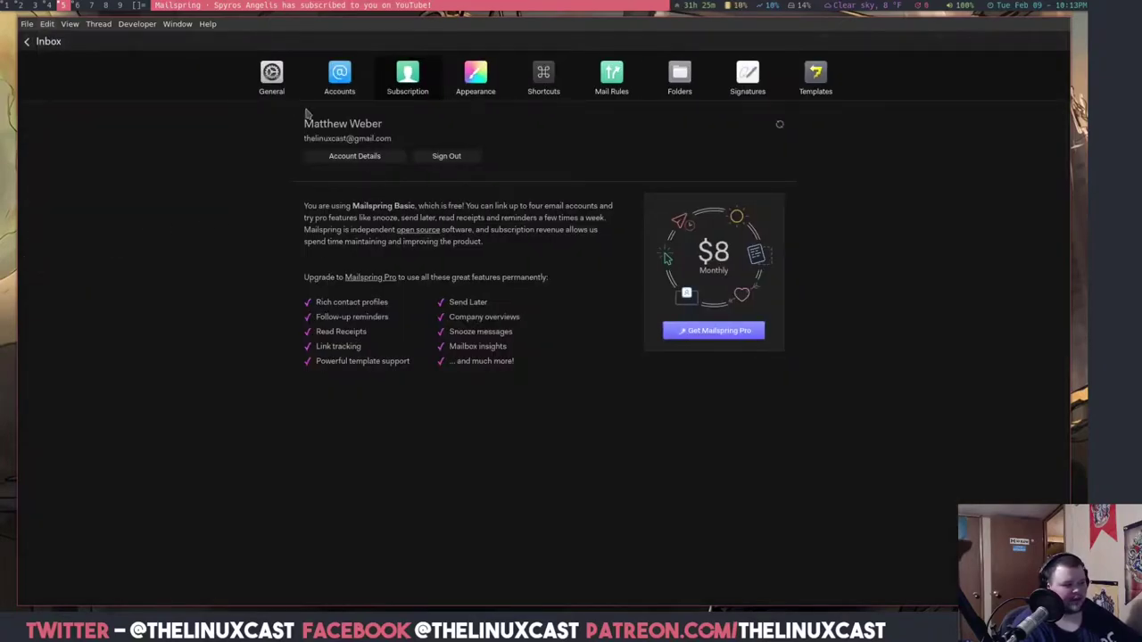
pyautogui.click(270, 80)
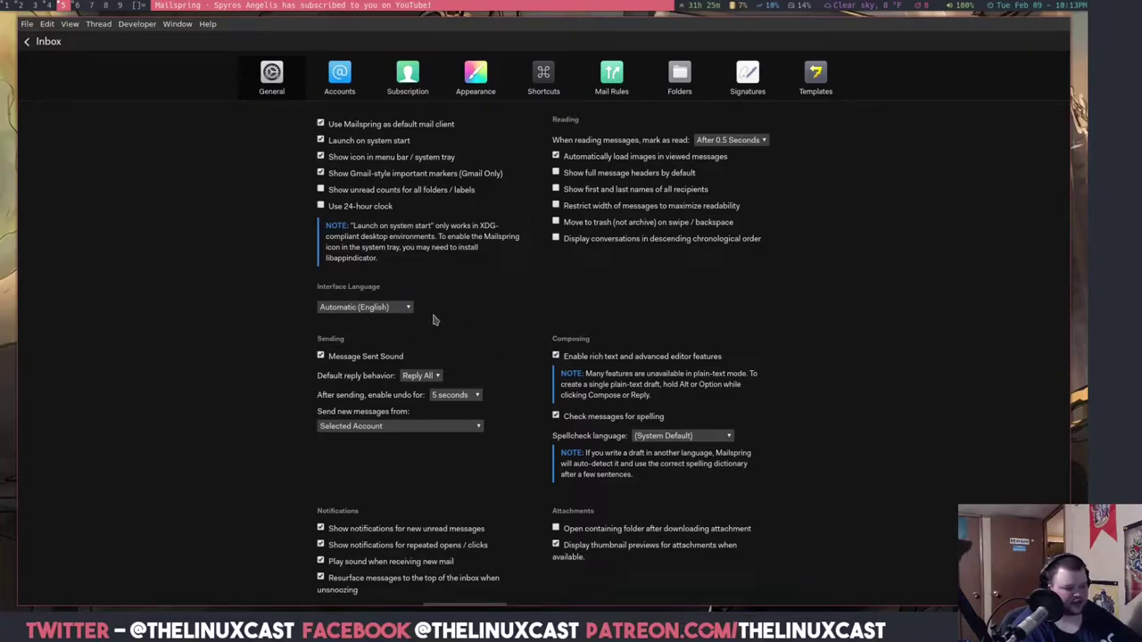
pyautogui.click(475, 79)
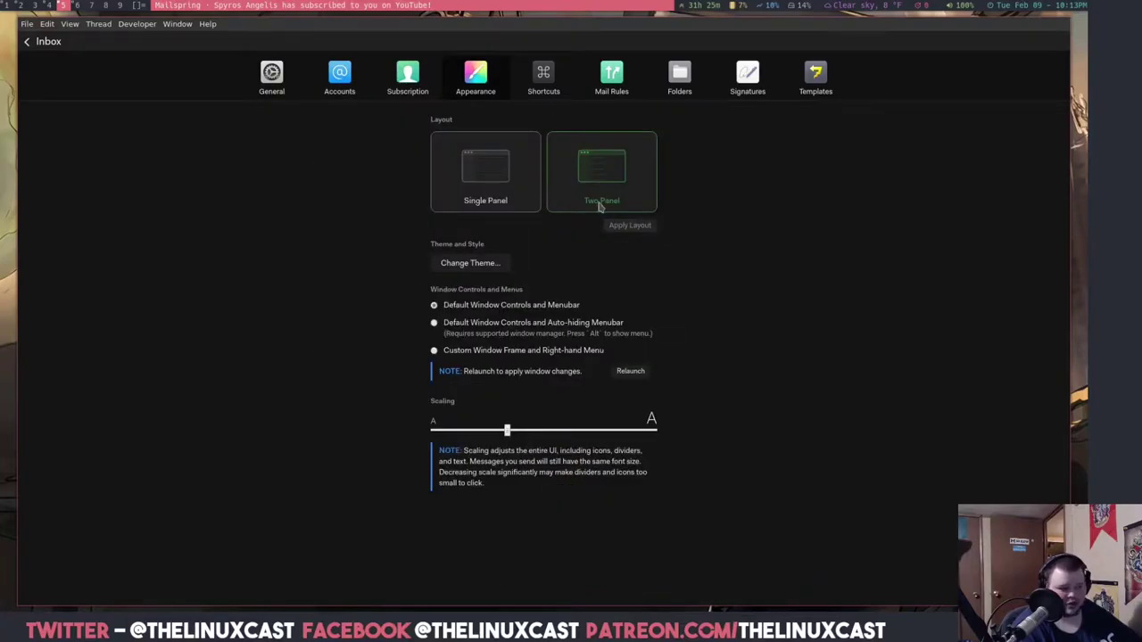
pyautogui.click(543, 77)
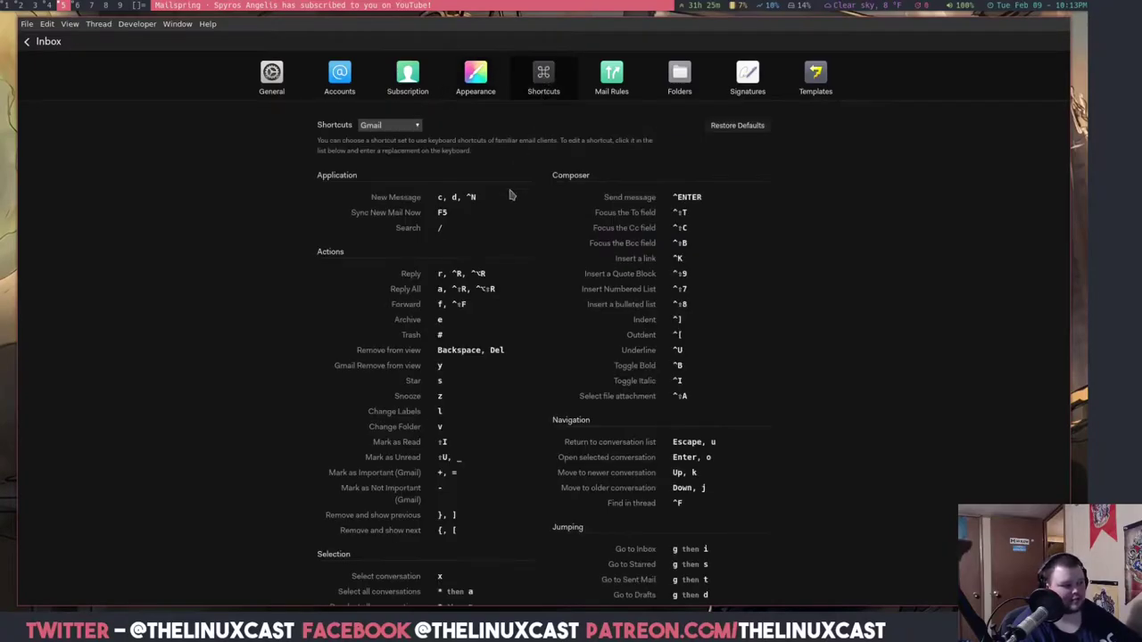
pyautogui.scroll(-5, 488, 334)
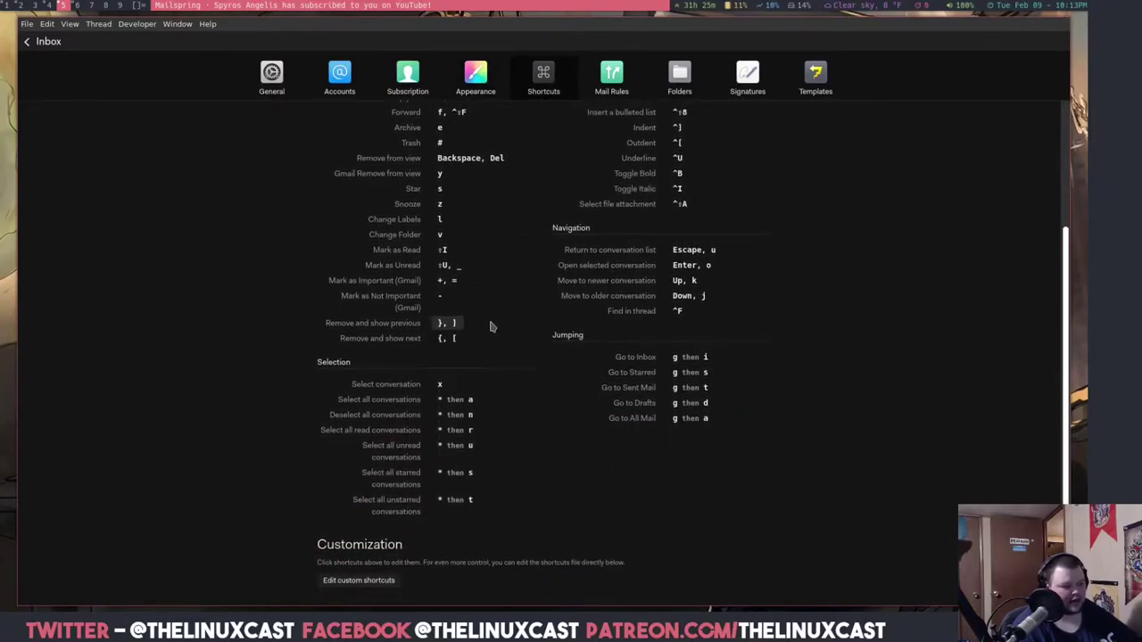
pyautogui.scroll(5, 488, 334)
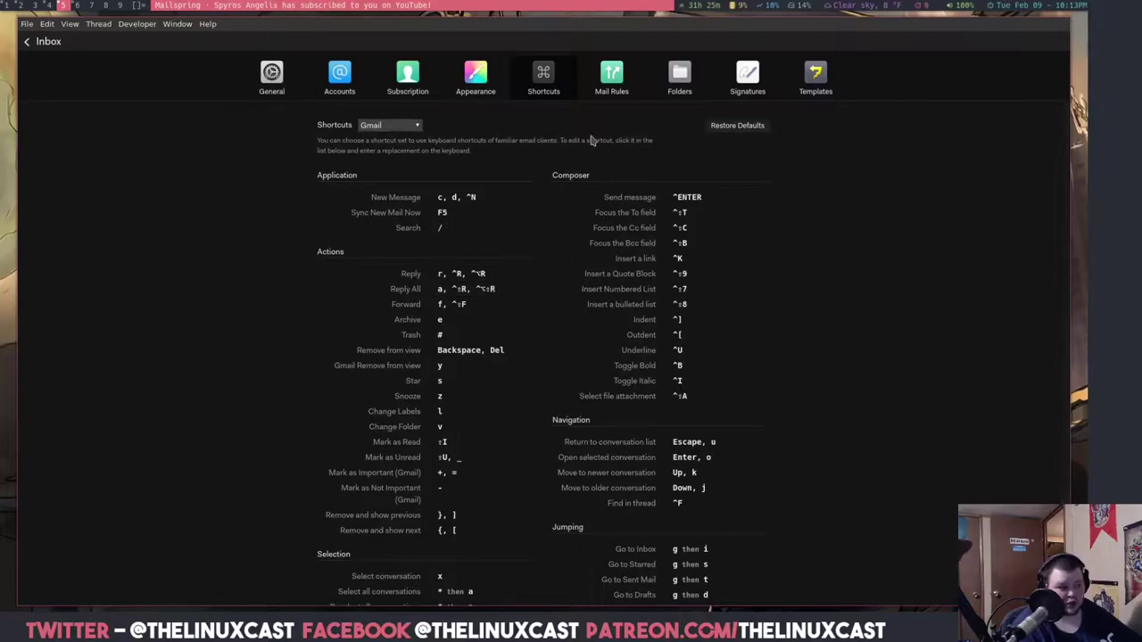
# Review the Mail Rules, Folders, Appearance, Accounts and Subscription settings, and return to the inbox.
pyautogui.click(616, 77)
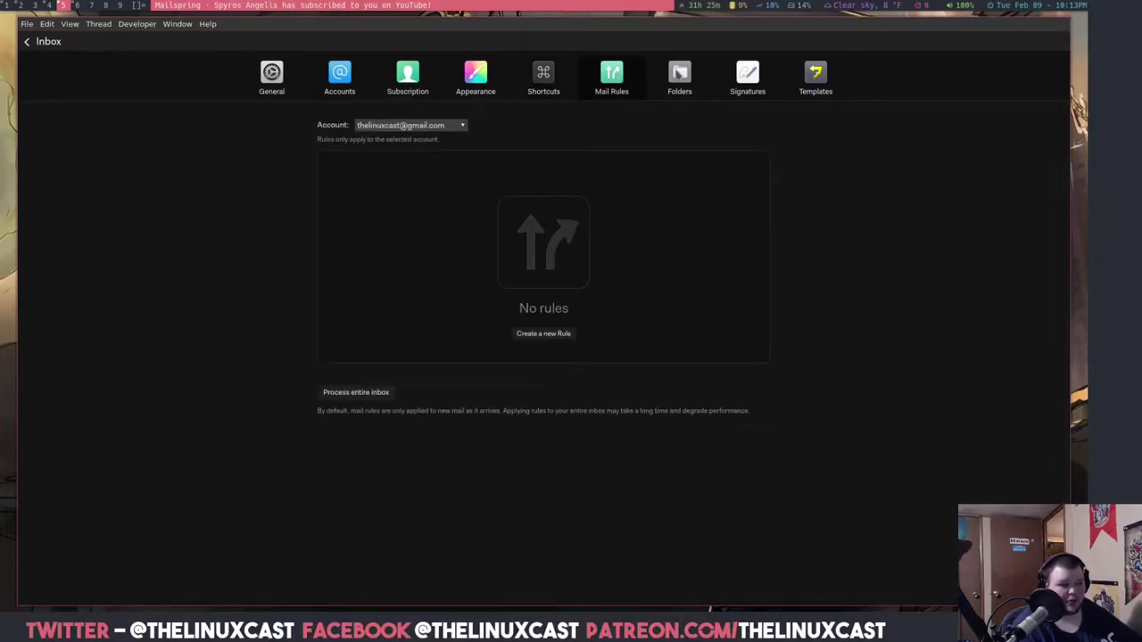
pyautogui.click(680, 75)
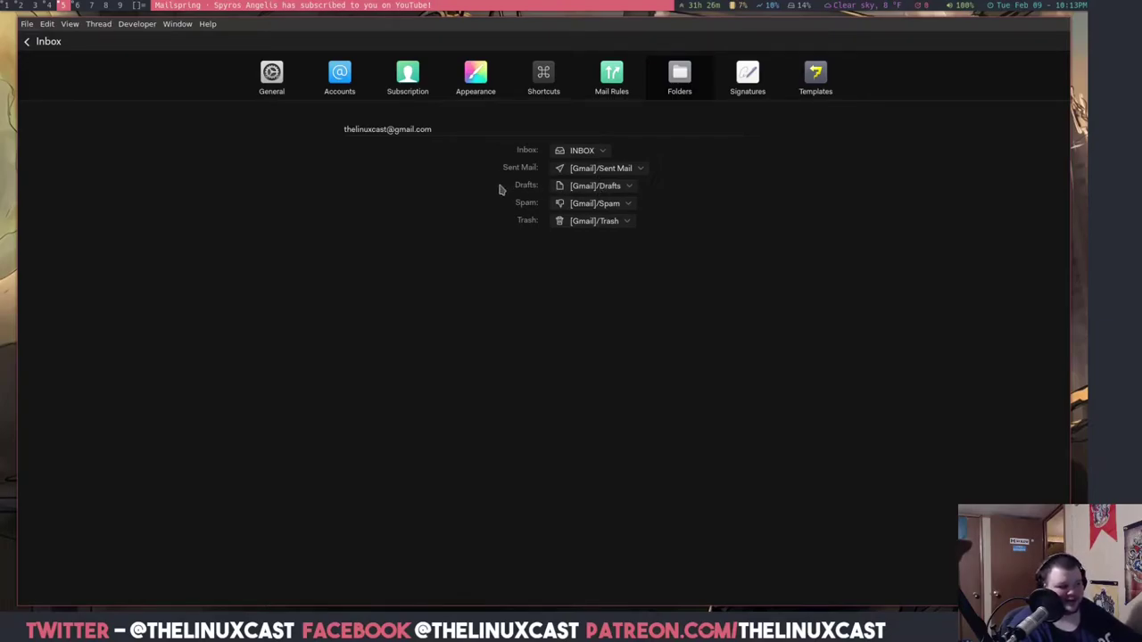
pyautogui.click(471, 76)
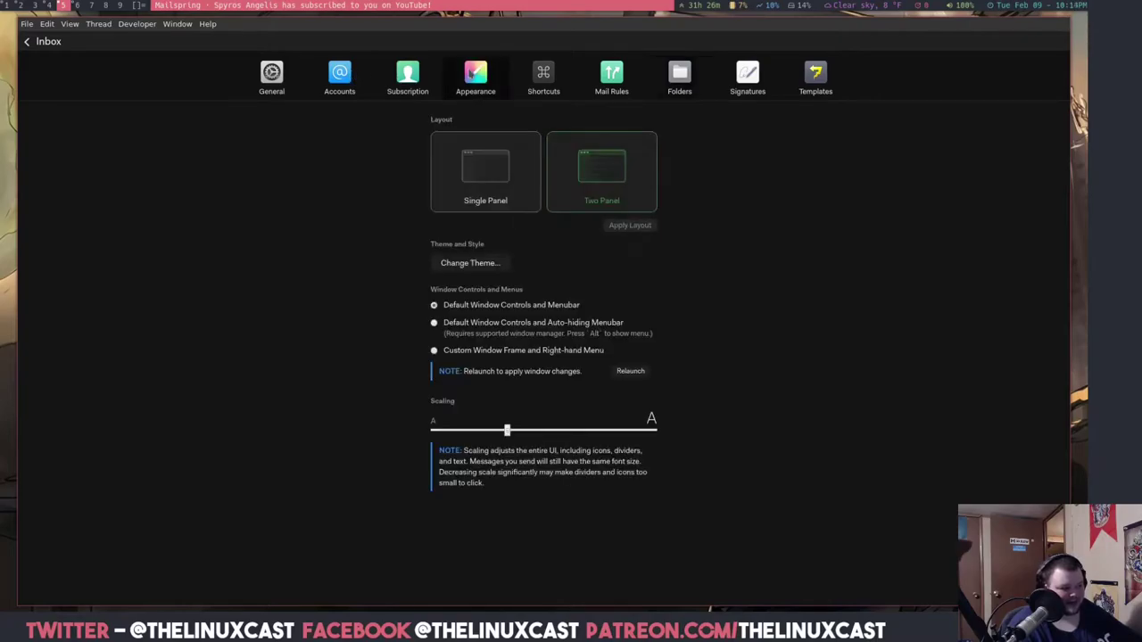
pyautogui.click(343, 80)
pyautogui.click(391, 78)
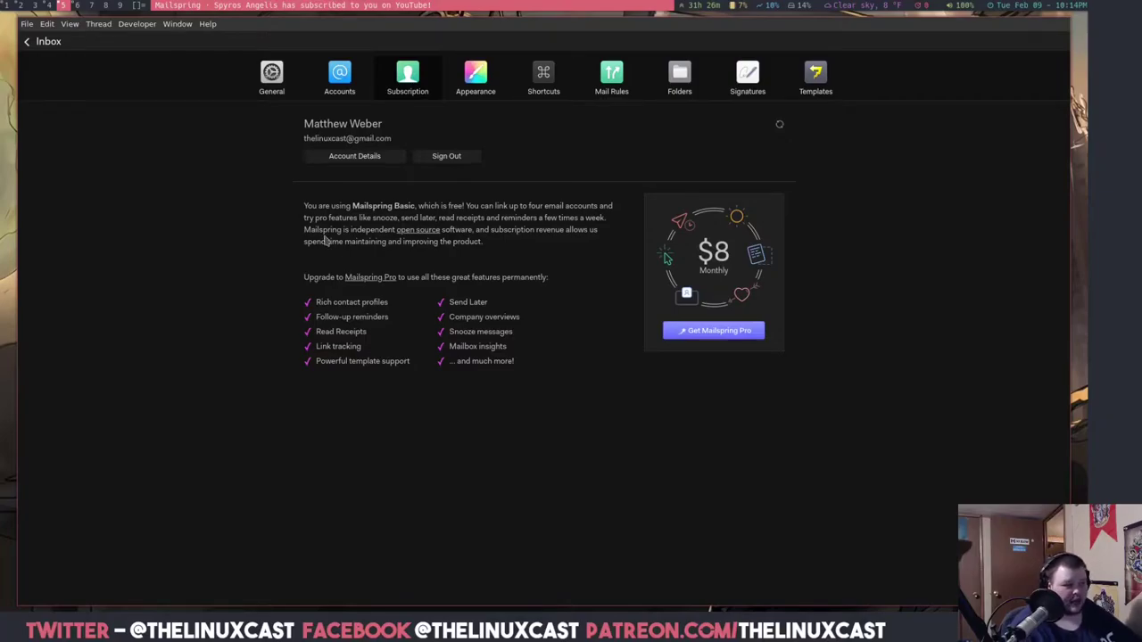
pyautogui.click(46, 42)
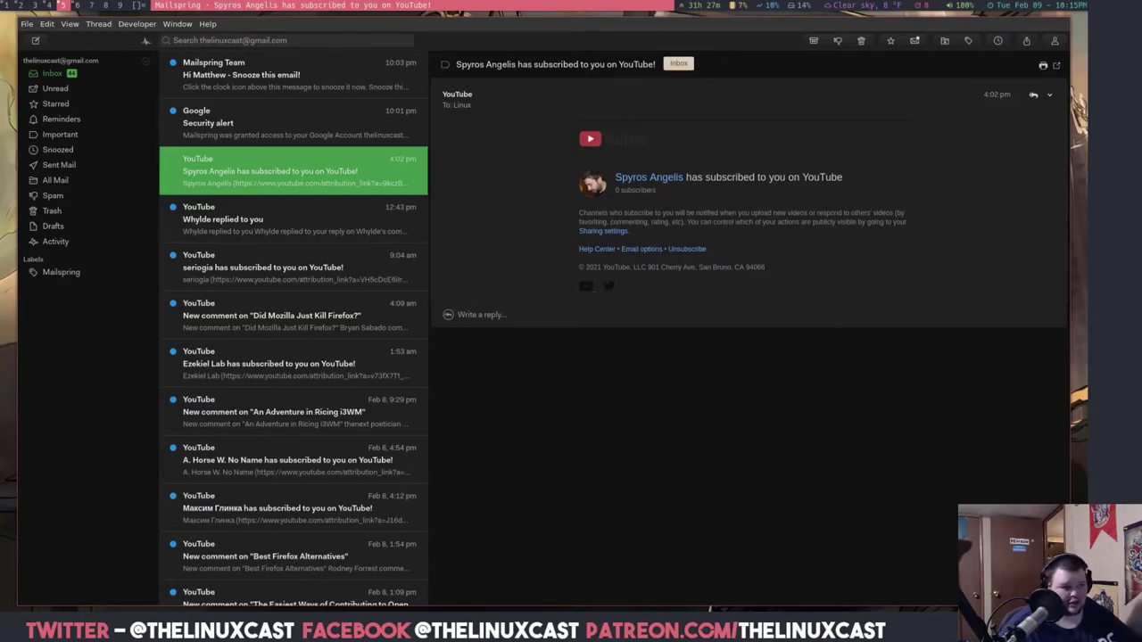
# Switch to Firefox and examine the feature list on the Mailspring Pro page, highlighting parts of the read receipts and company overviews entries.
pyautogui.click(50, 5)
pyautogui.scroll(10, 223, 186)
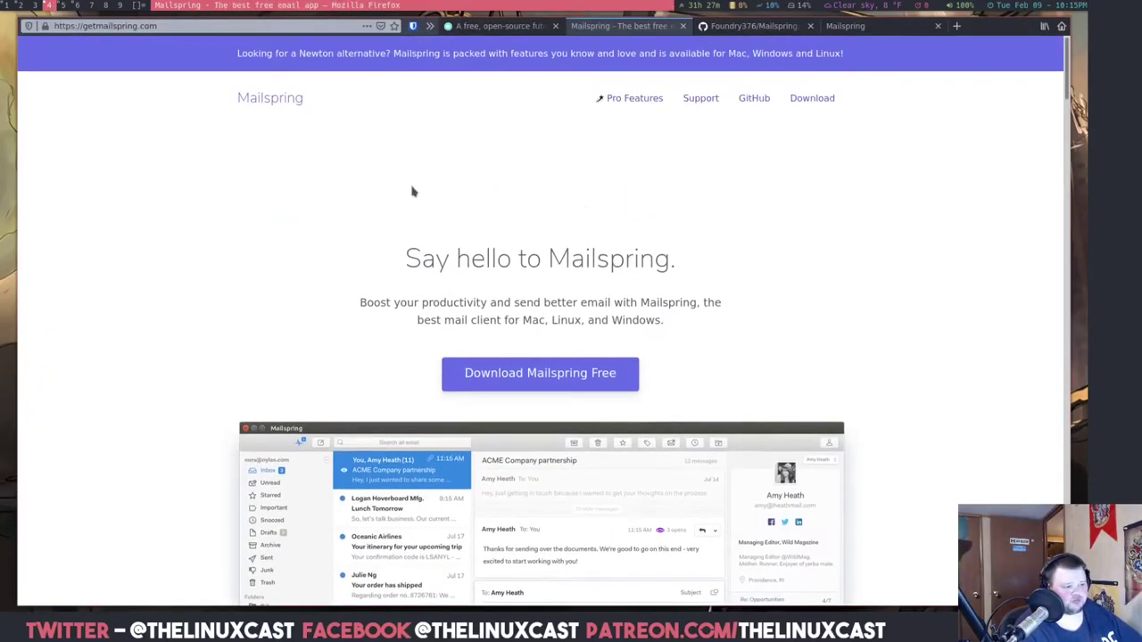
pyautogui.click(632, 99)
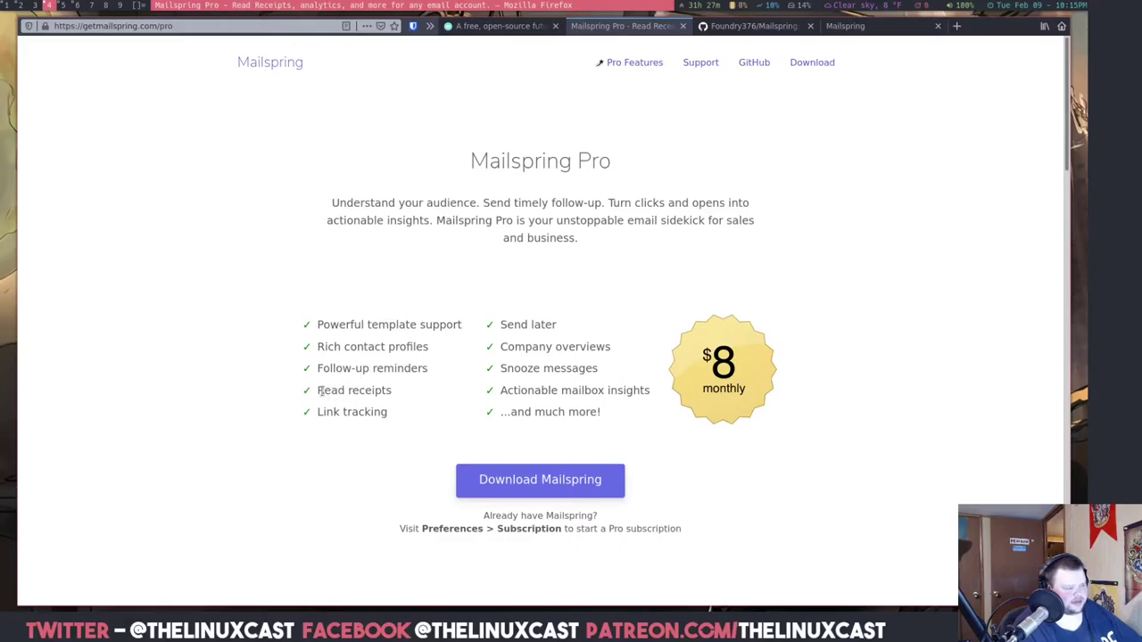
pyautogui.moveTo(323, 392); pyautogui.dragTo(379, 392)
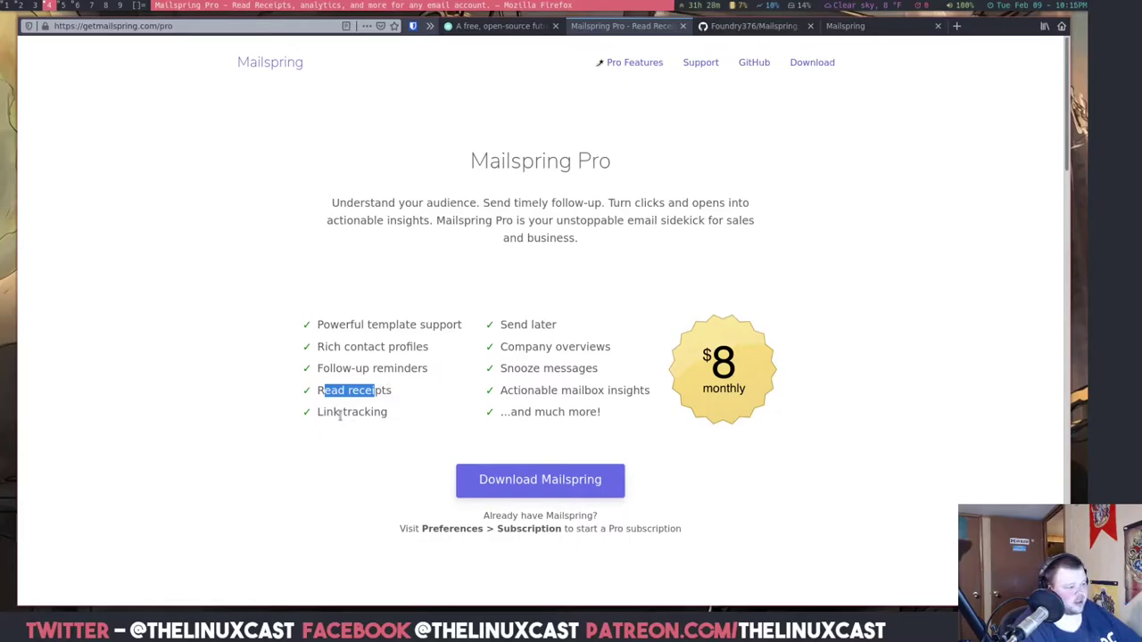
pyautogui.moveTo(506, 325); pyautogui.dragTo(580, 347)
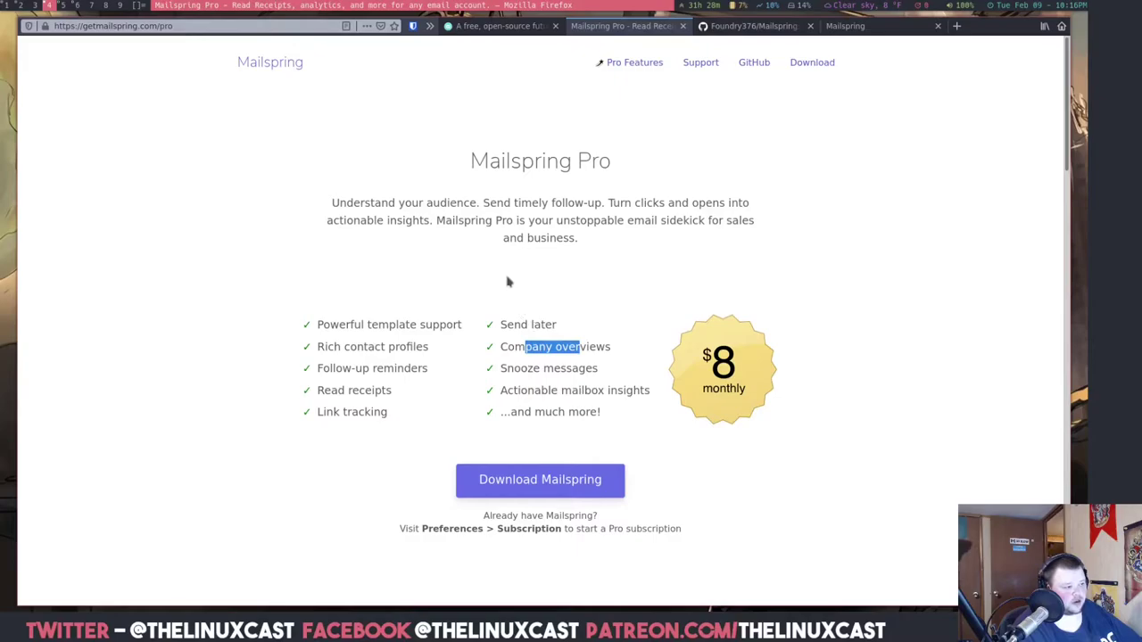
pyautogui.scroll(-1, 485, 314)
pyautogui.scroll(-3, 446, 312)
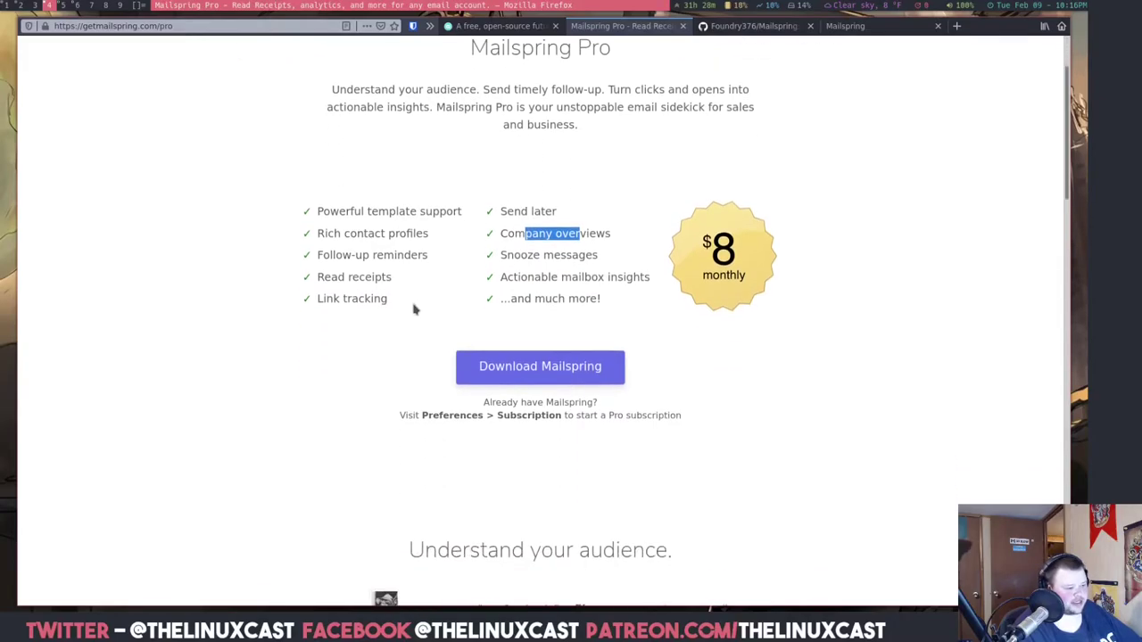
# Switch back to Mailspring and check the Subscription preferences for what the Basic plan includes.
pyautogui.click(64, 5)
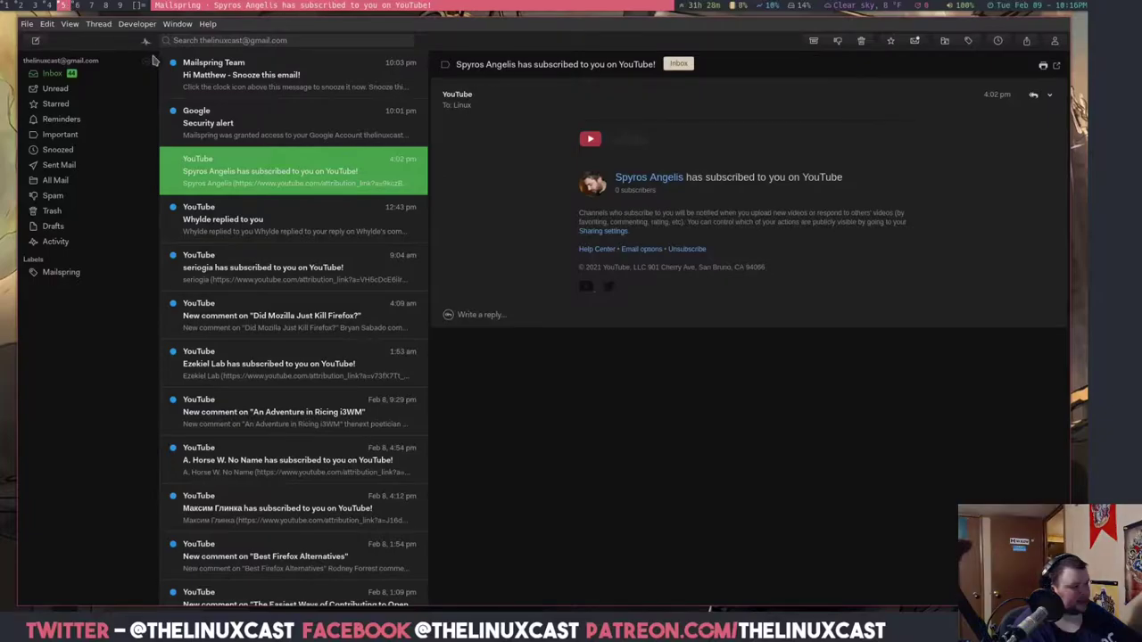
pyautogui.click(46, 23)
pyautogui.click(98, 235)
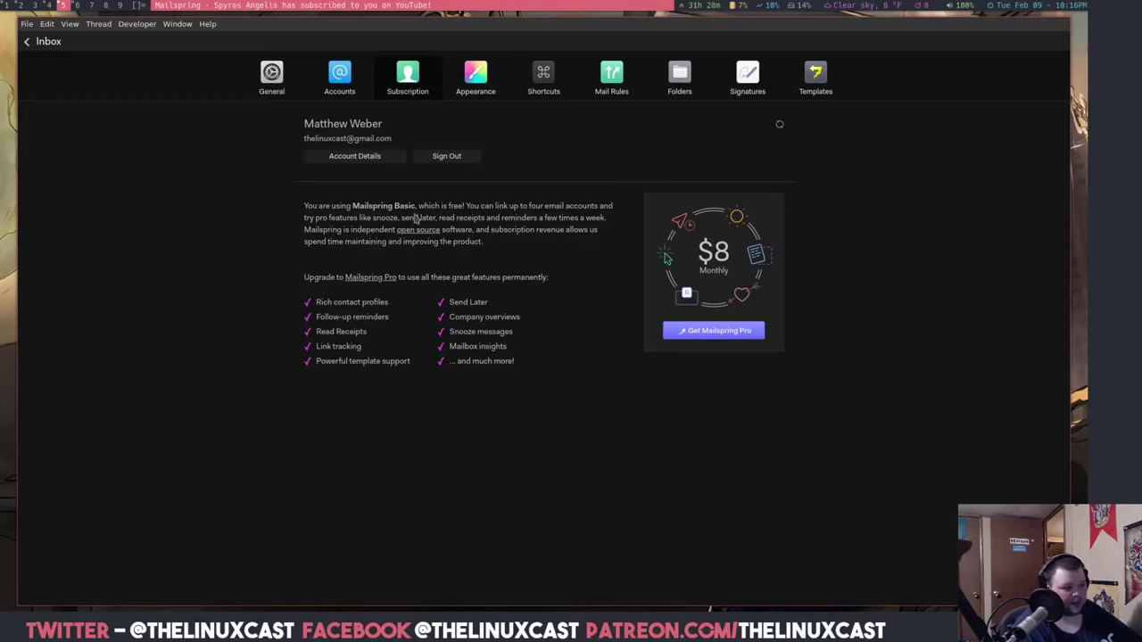
# Return to Firefox, look over the Contact Profiles and Company Overviews sections of the Pro page, and go back to the Mailspring home page.
pyautogui.click(48, 4)
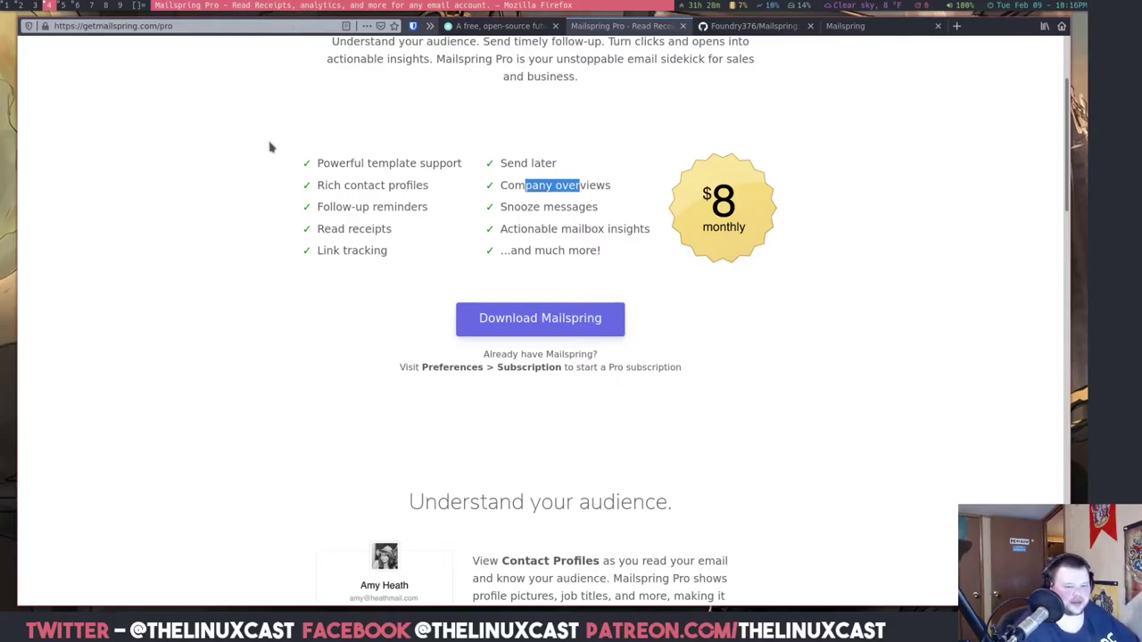
pyautogui.scroll(-4, 300, 264)
pyautogui.scroll(-2, 300, 261)
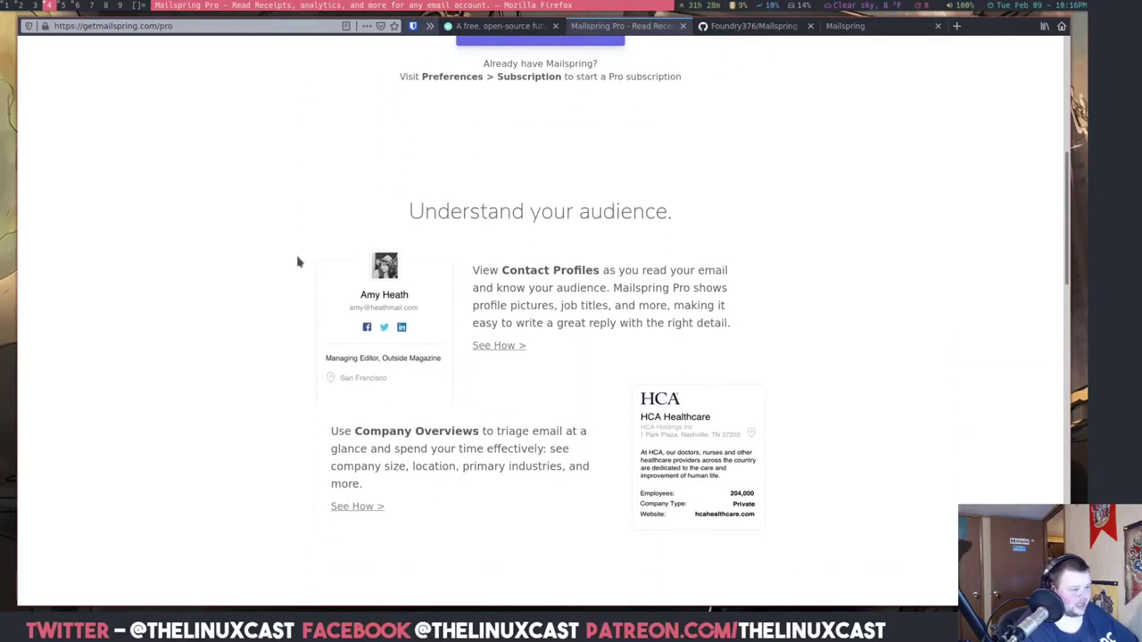
pyautogui.hotkey('alt', 'Left')
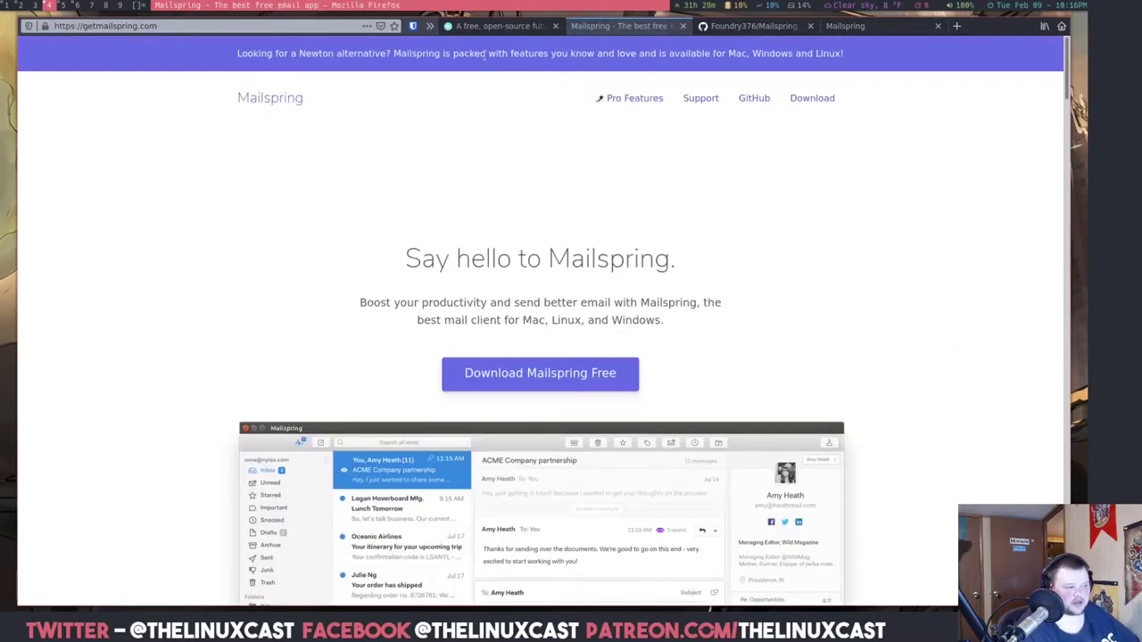
# Examine Mailspring's GitHub repository and the original nylas-mail repository it was forked from, and return to the Mailspring repository.
pyautogui.click(740, 26)
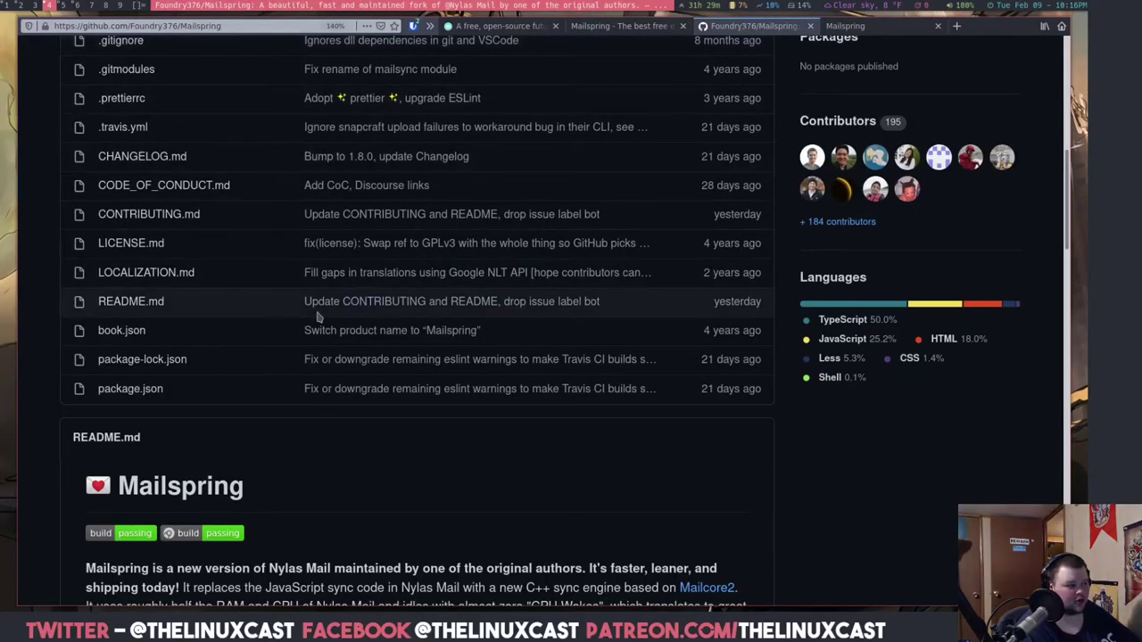
pyautogui.scroll(6, 319, 314)
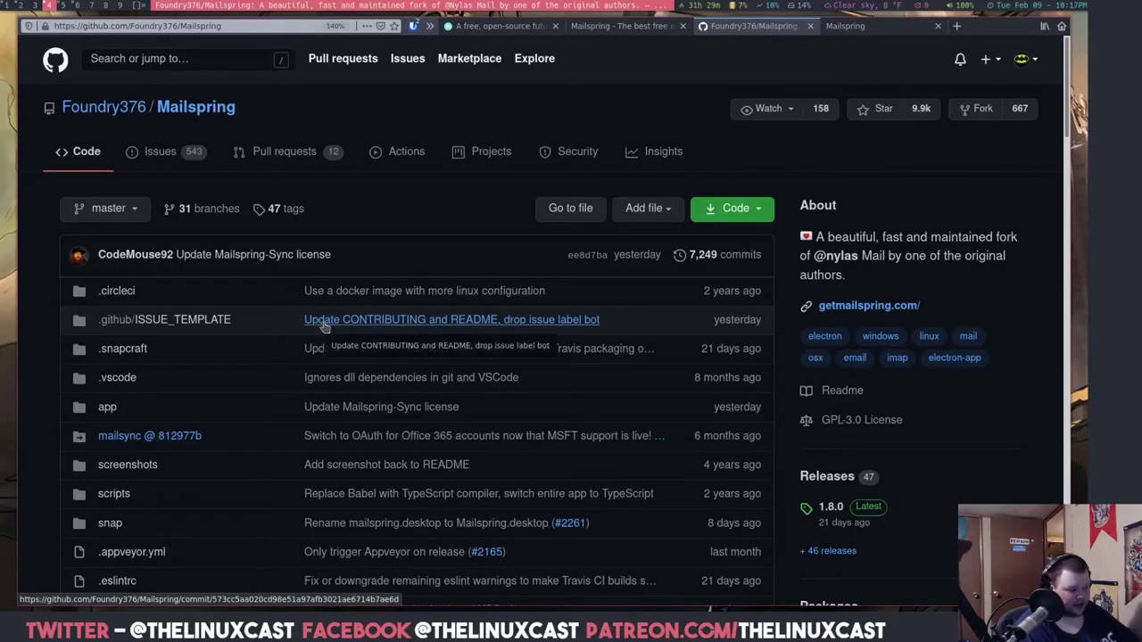
pyautogui.click(864, 259)
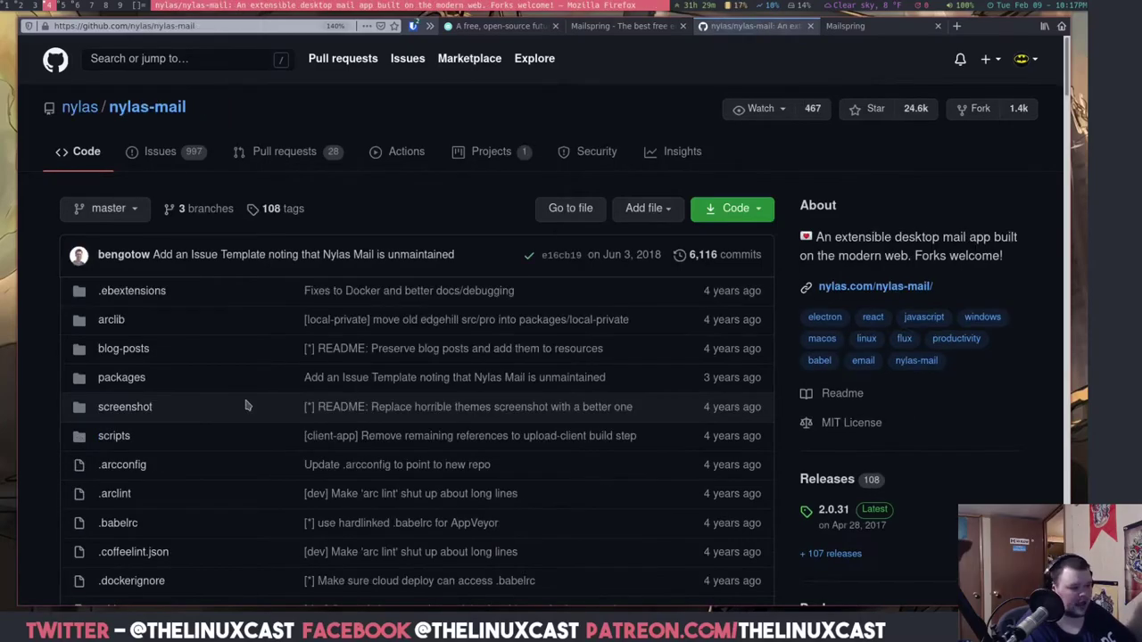
pyautogui.scroll(-5, 258, 406)
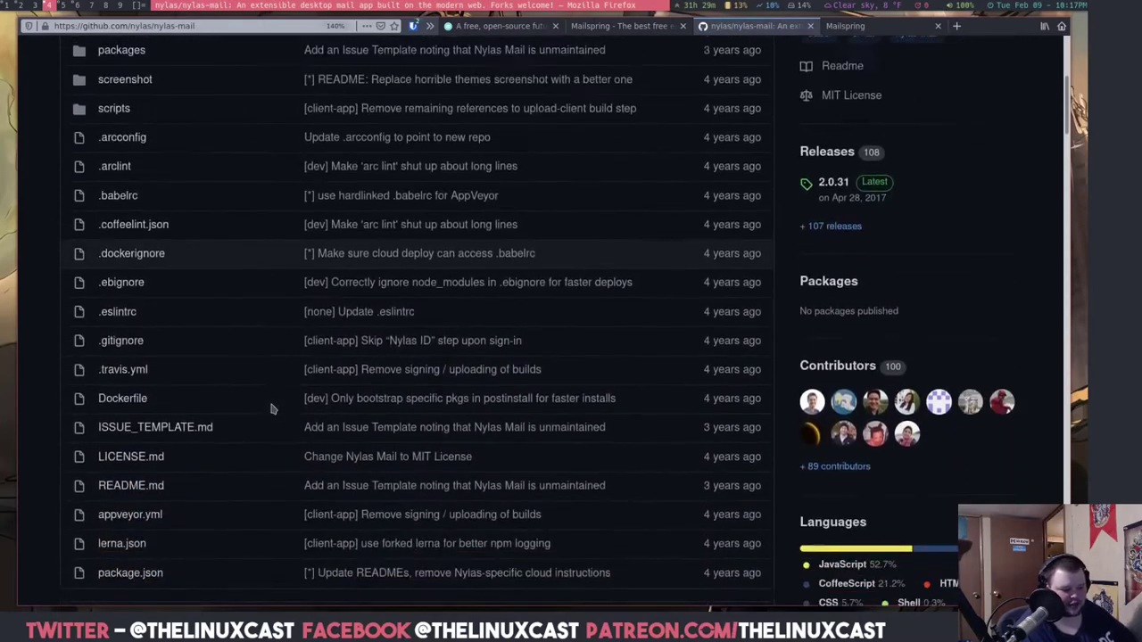
pyautogui.scroll(3, 667, 206)
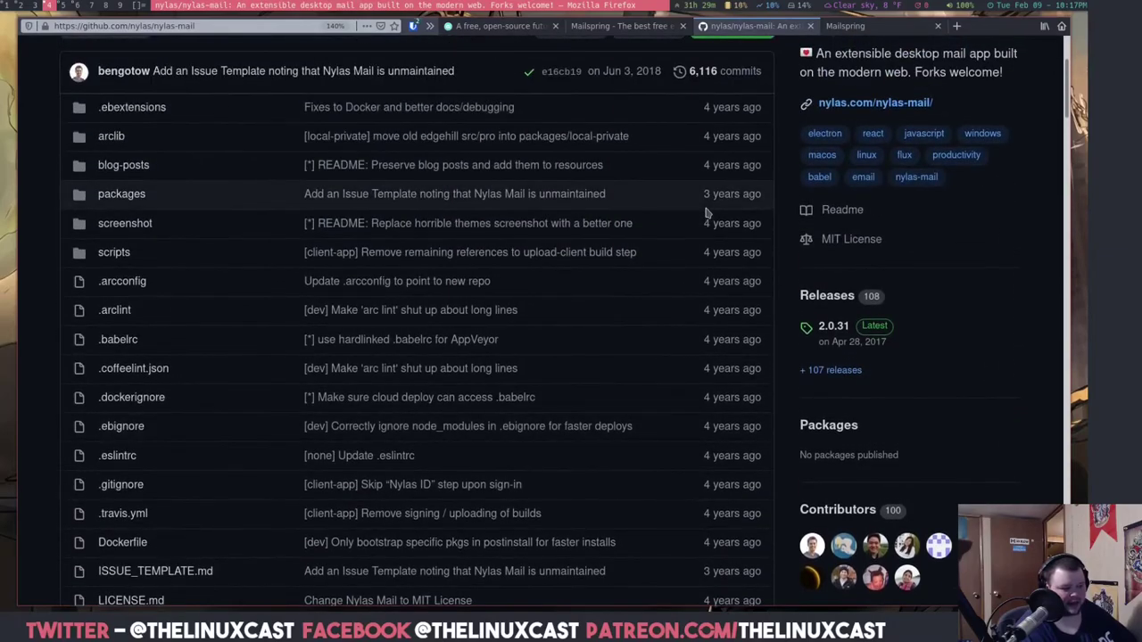
pyautogui.scroll(3, 668, 205)
pyautogui.hotkey('alt', 'Left')
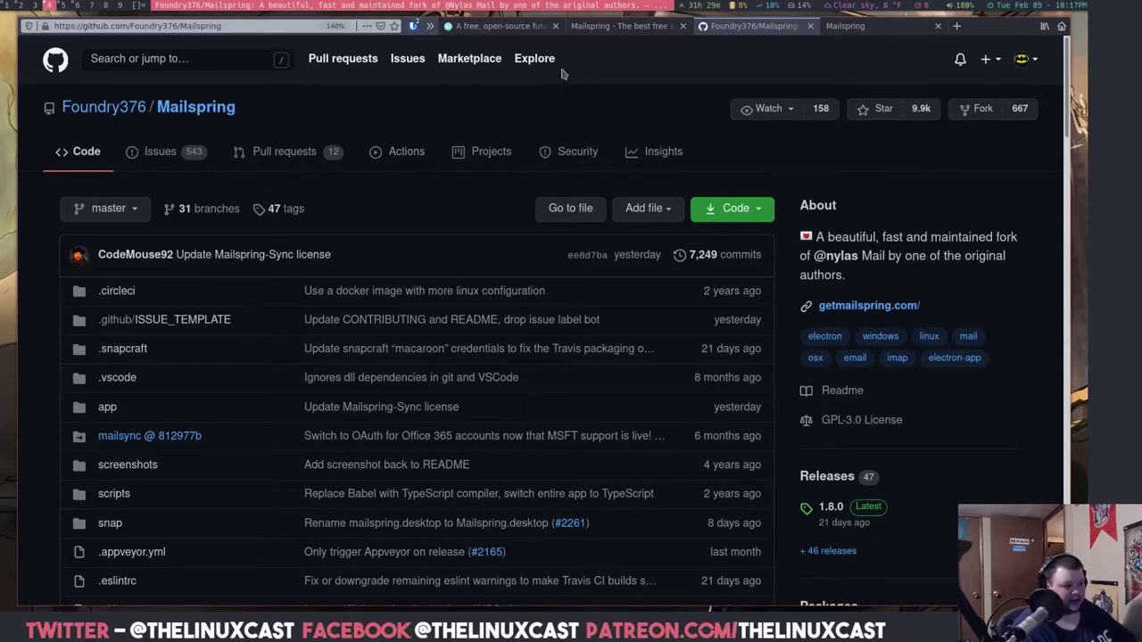
# View the "A free, open-source future for Mailspring" post and highlight the phrase "Mailspring entirely free software.".
pyautogui.click(497, 25)
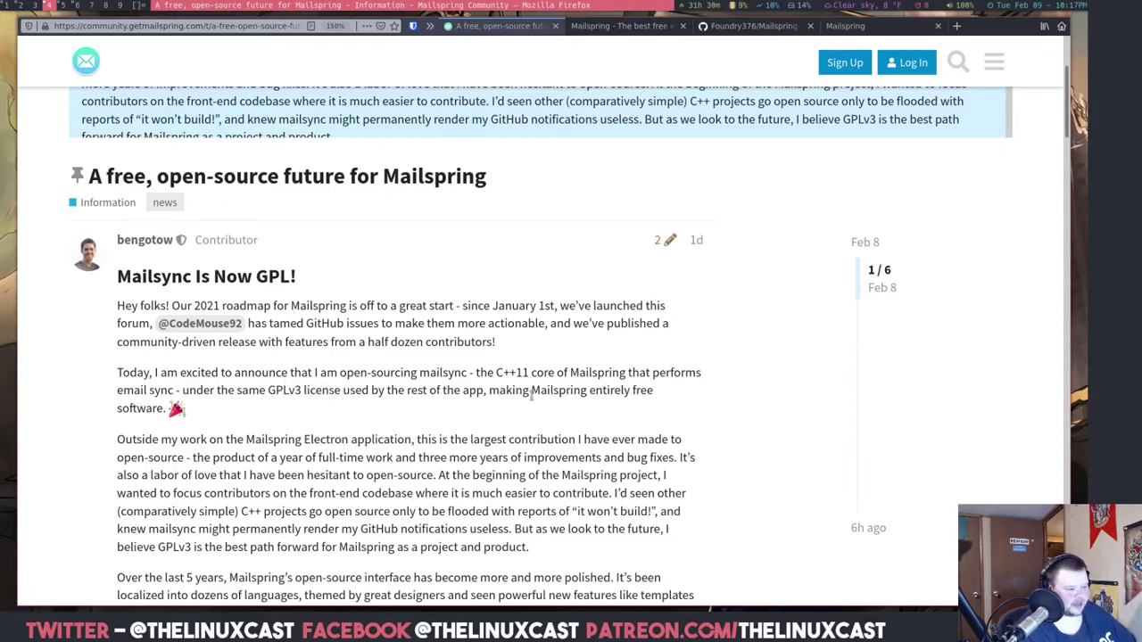
pyautogui.moveTo(531, 393); pyautogui.dragTo(263, 407)
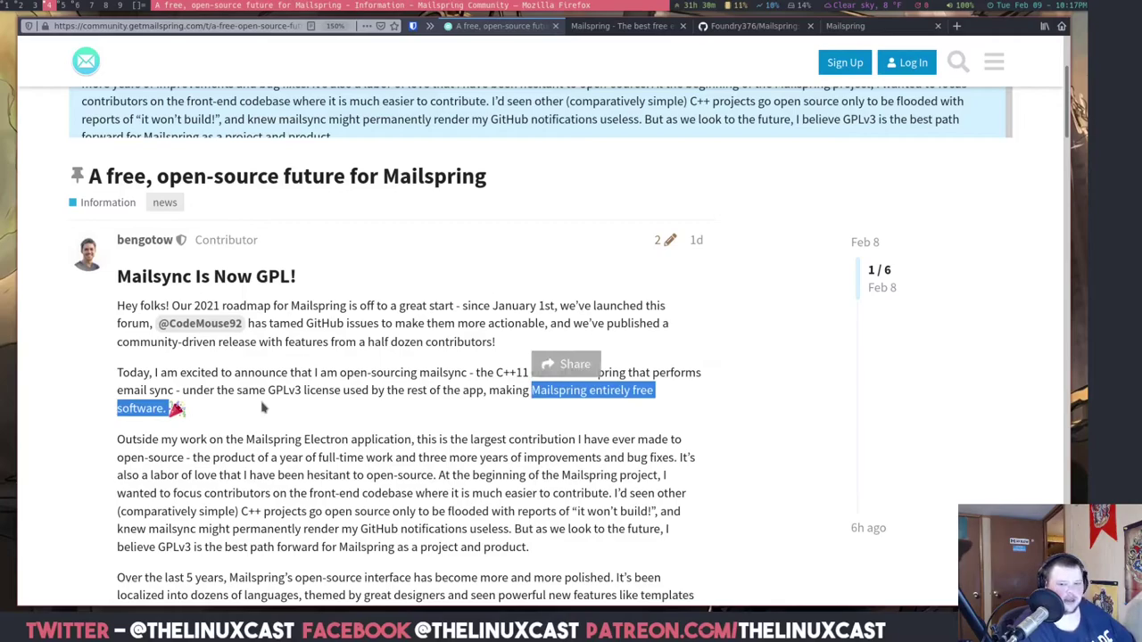